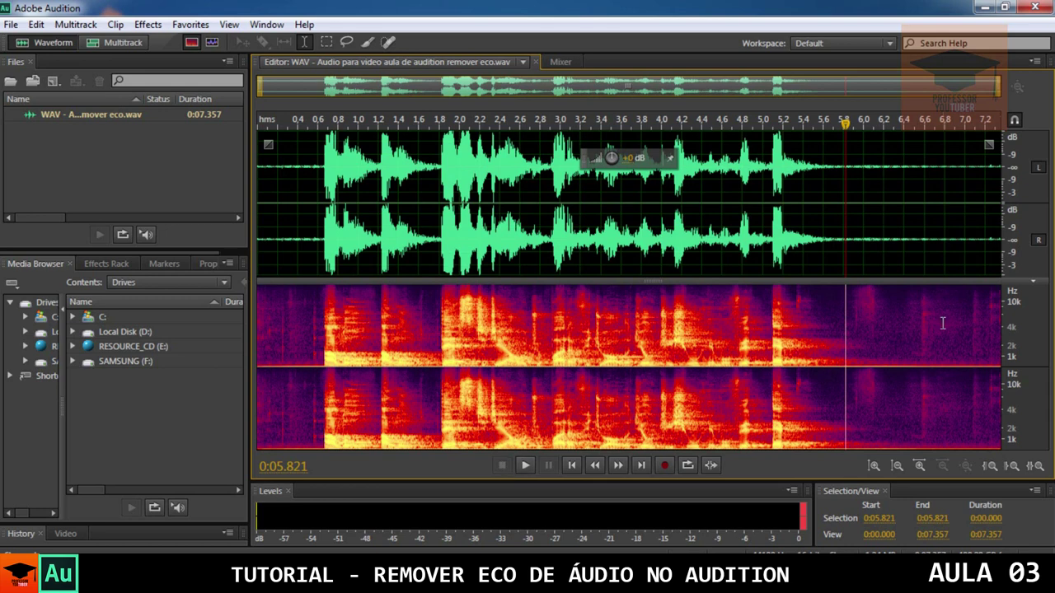
Inspect the echo tails after the first spoken words in the waveform between about 0.65 and 1.2 seconds
left_click_drag(846, 124, 361, 146)
left_click_drag(999, 86, 500, 87)
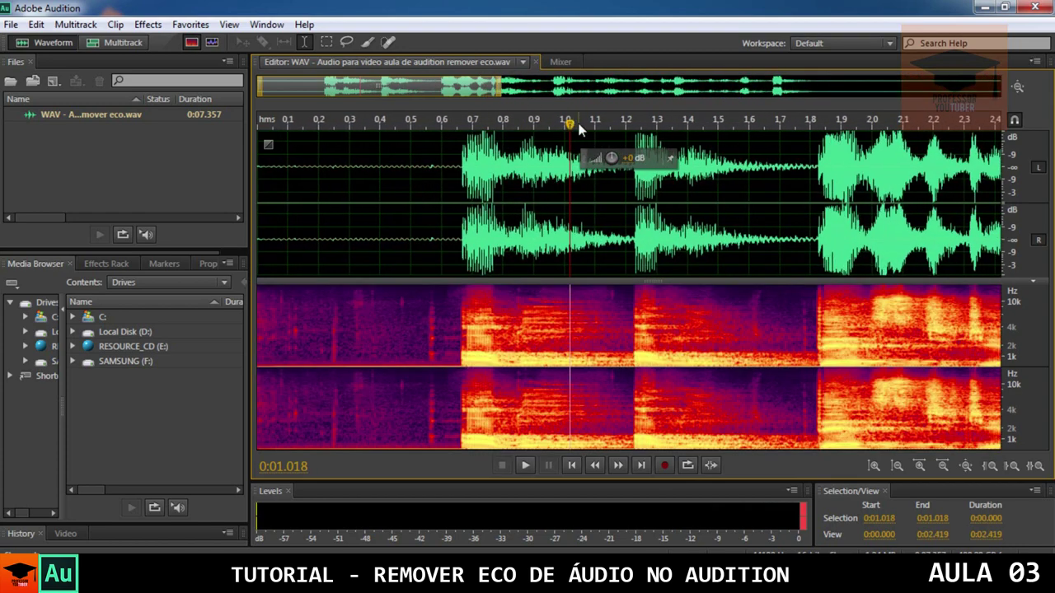
left_click_drag(568, 123, 461, 123)
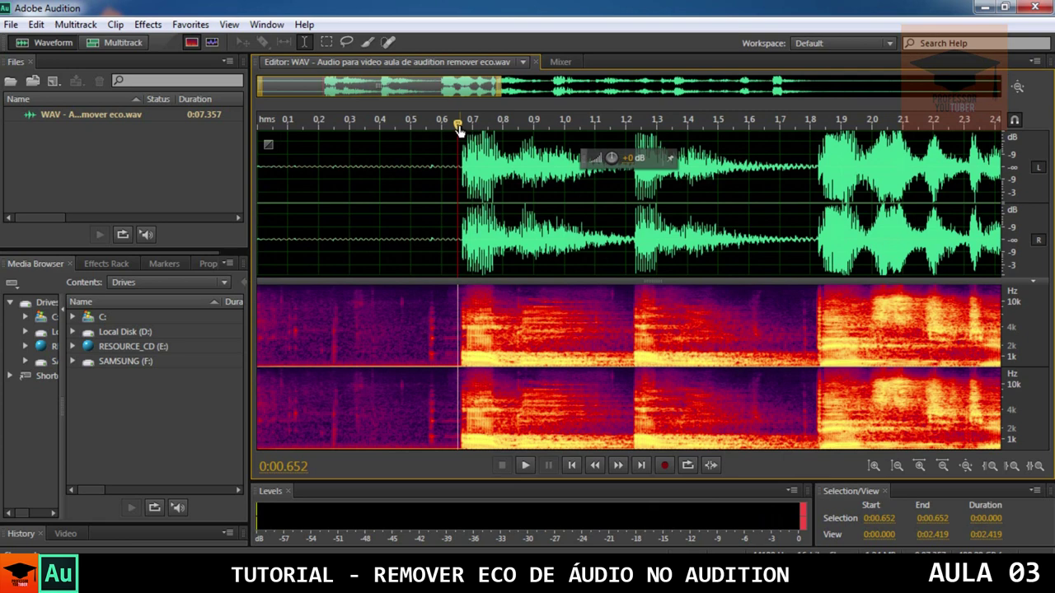
left_click_drag(460, 126, 526, 126)
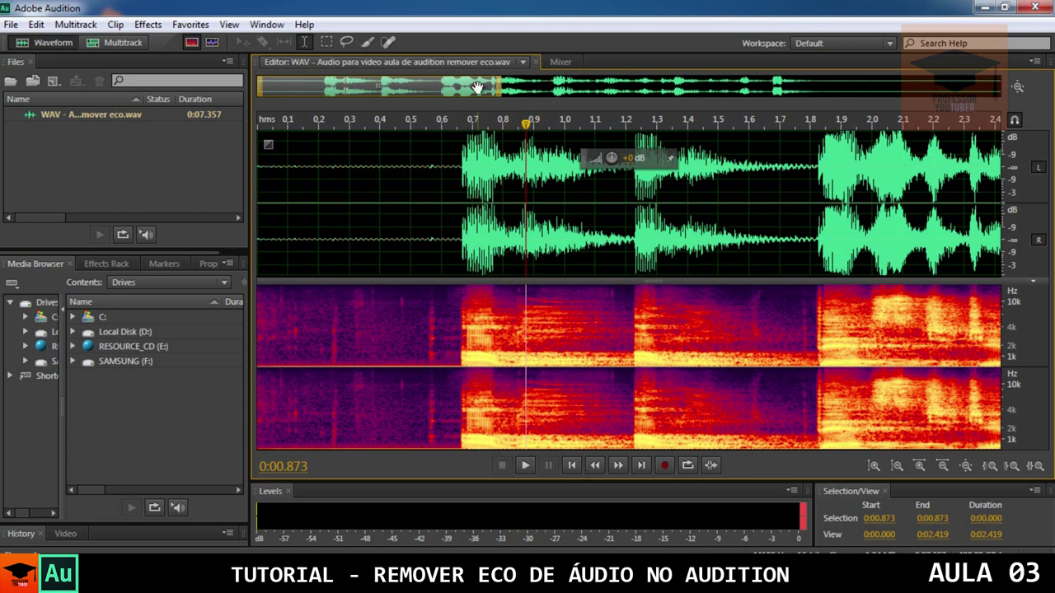
left_click_drag(525, 122, 559, 129)
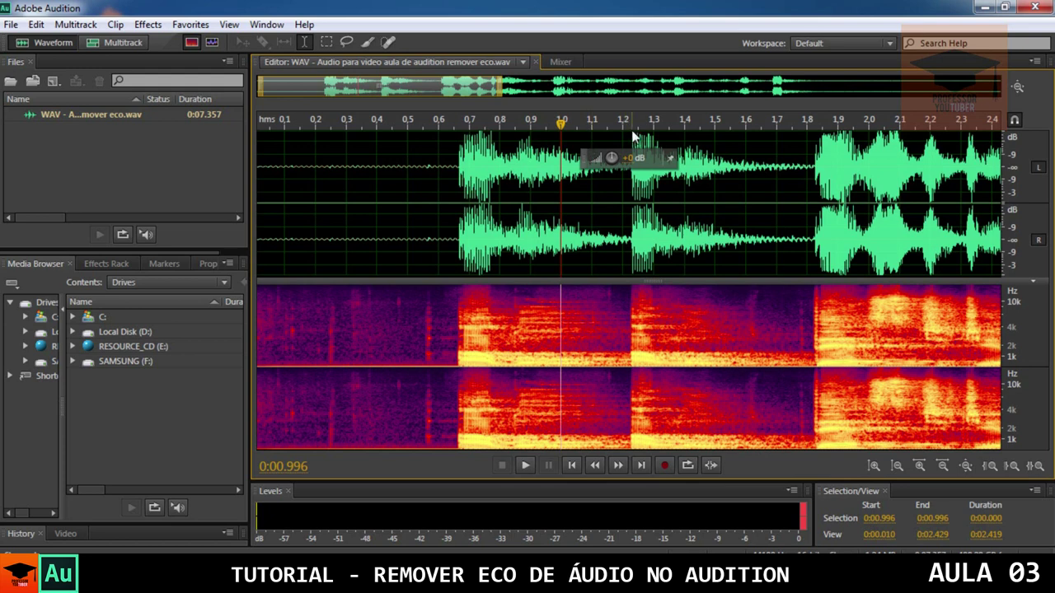
left_click_drag(558, 117, 613, 153)
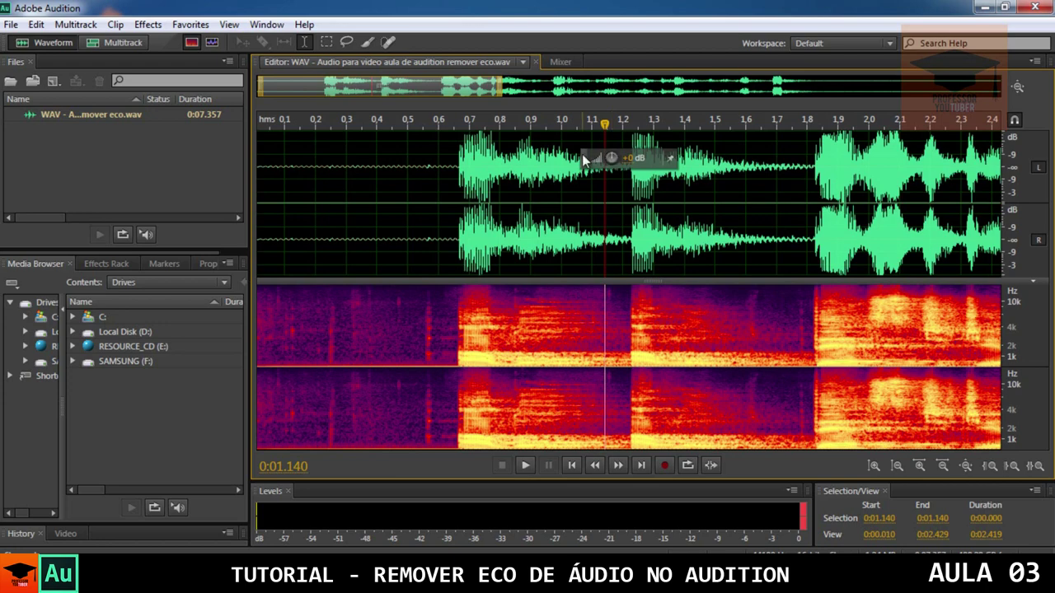
left_click_drag(522, 92, 1020, 91)
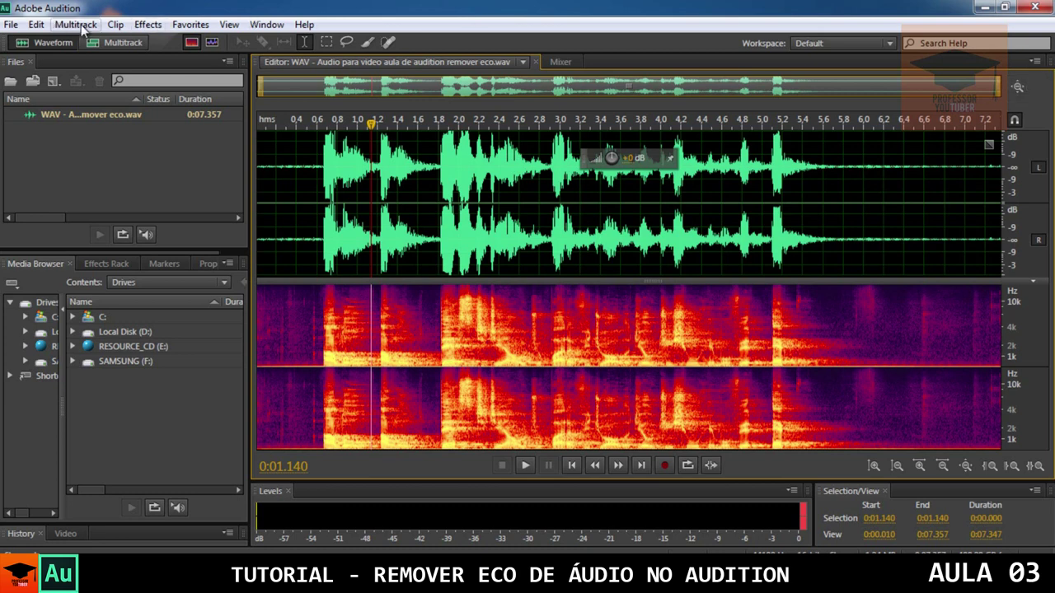
Open the Dynamics Processing effect for the audio file and load its (Default) preset
left_click(150, 30)
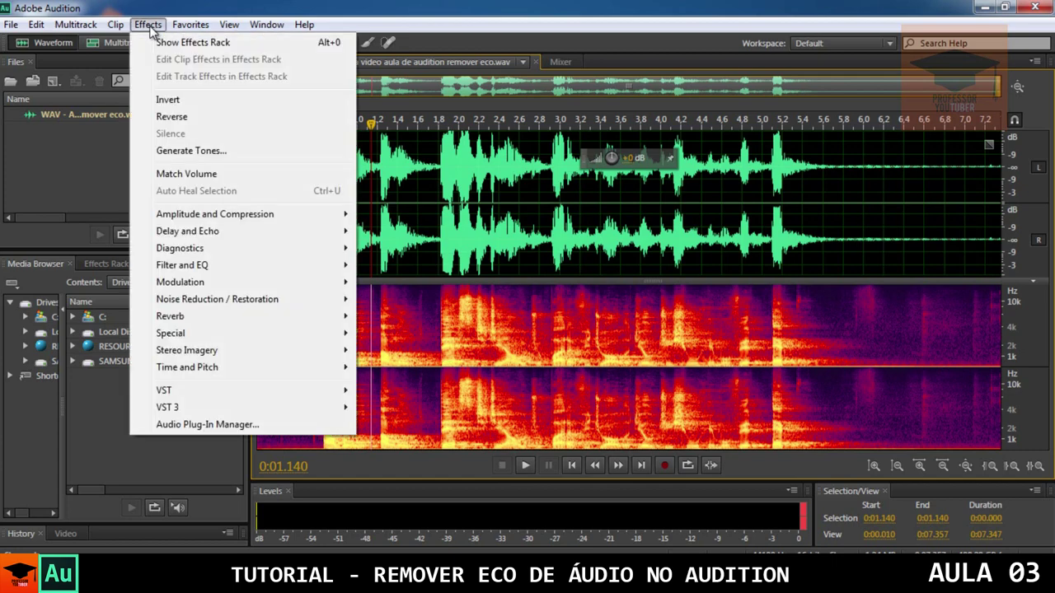
mouse_move(213, 219)
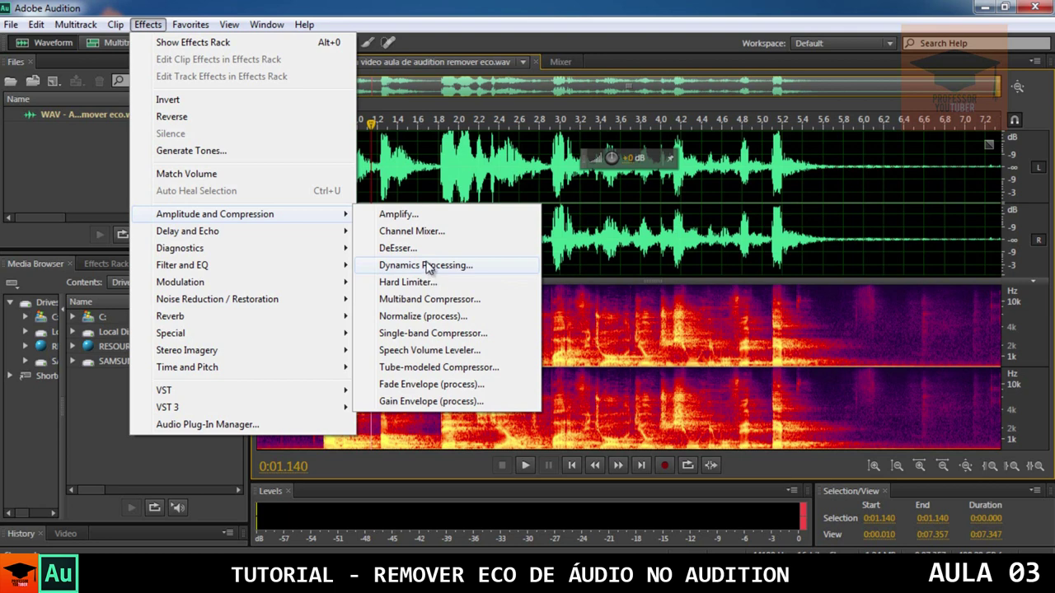
left_click(400, 265)
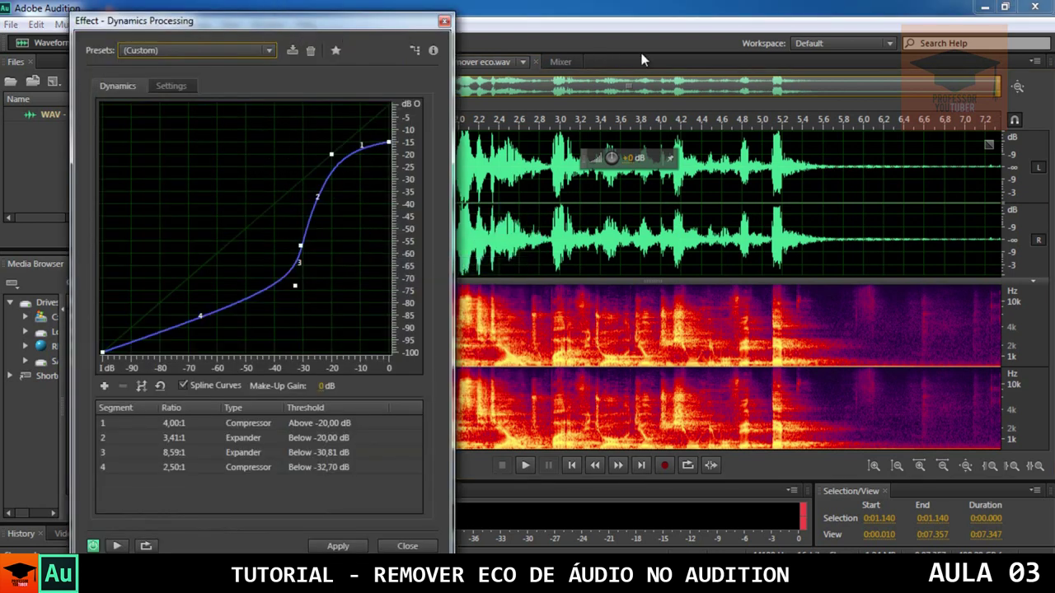
left_click_drag(223, 23, 460, 26)
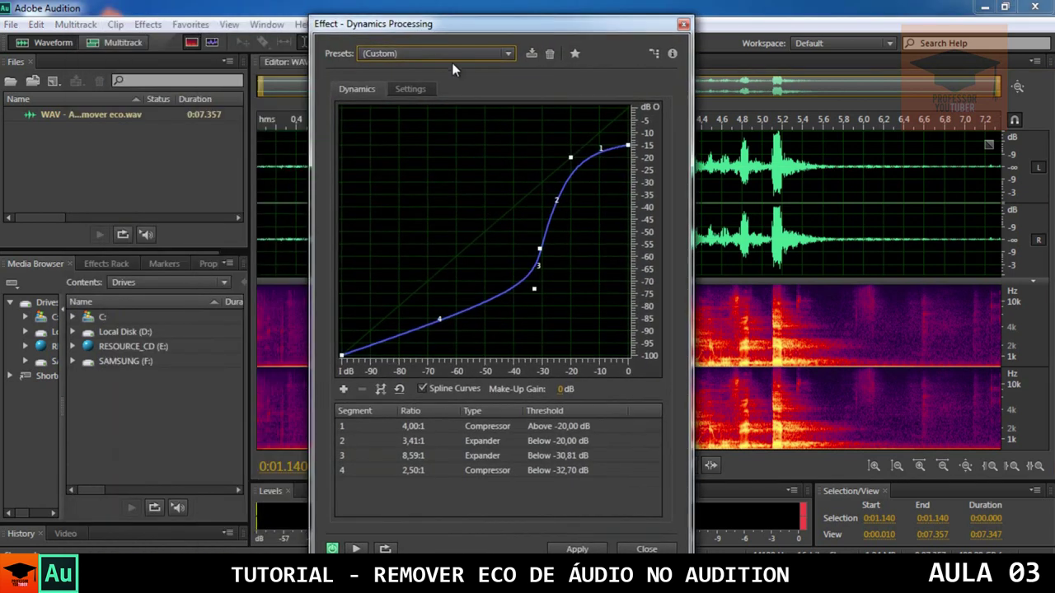
left_click(399, 56)
left_click(567, 10)
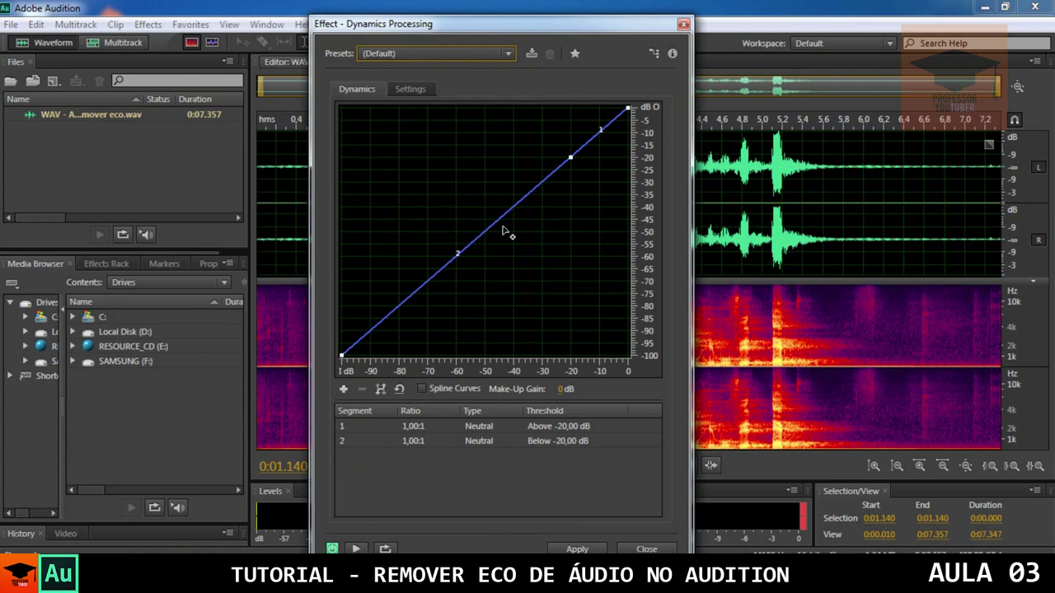
left_click_drag(546, 24, 560, 20)
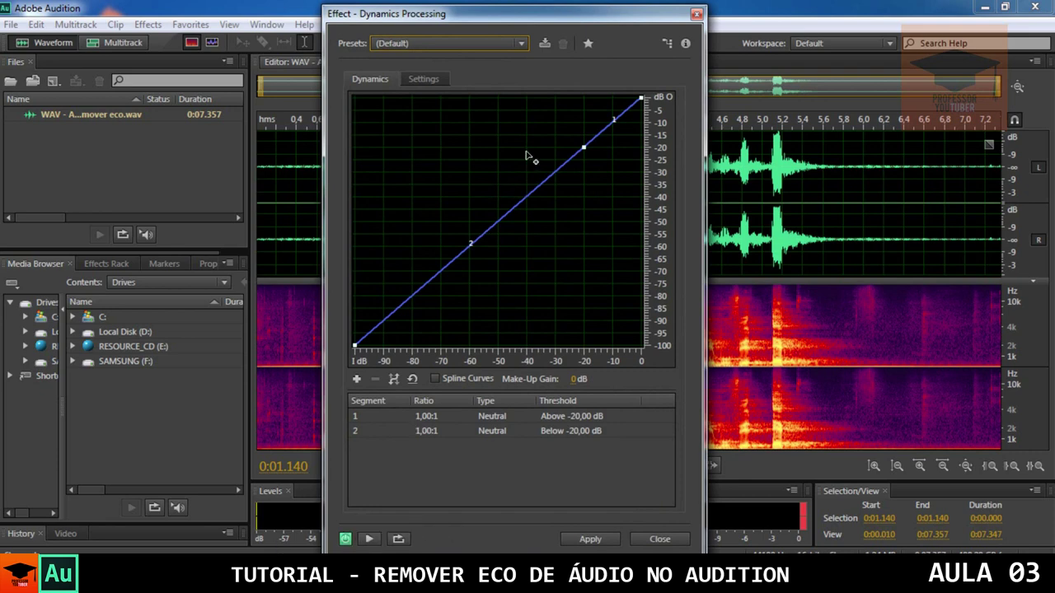
mouse_move(640, 99)
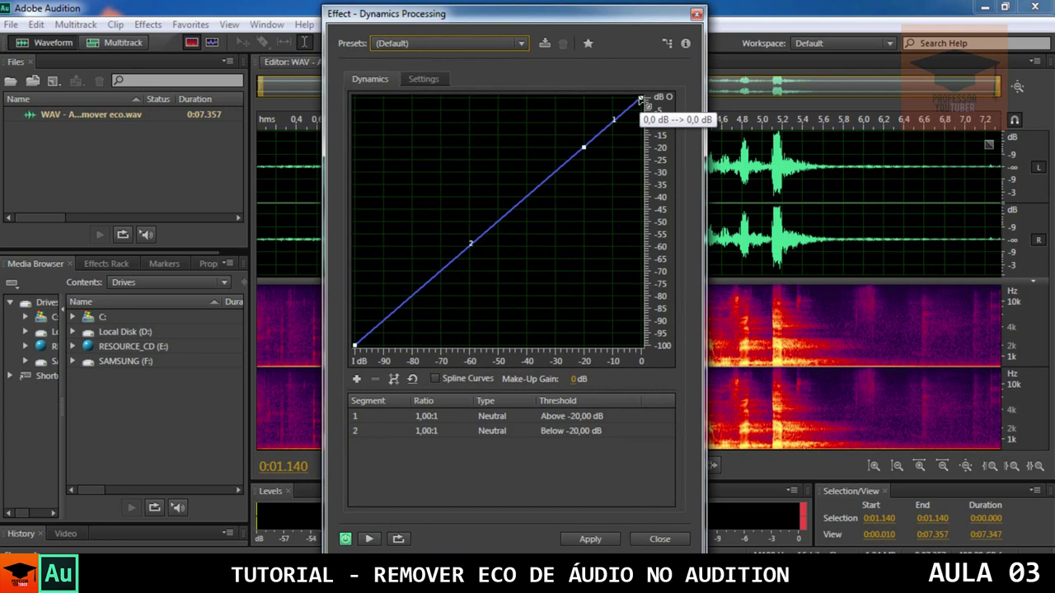
Turn on looped preview in Dynamics Processing and listen to the audio with the default curve
left_click(369, 540)
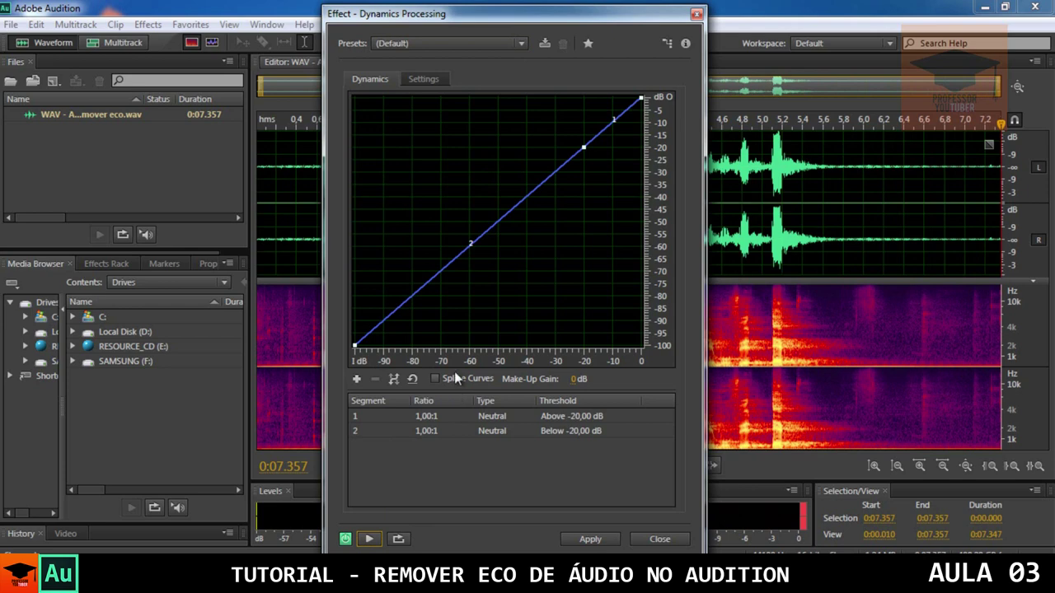
left_click(370, 538)
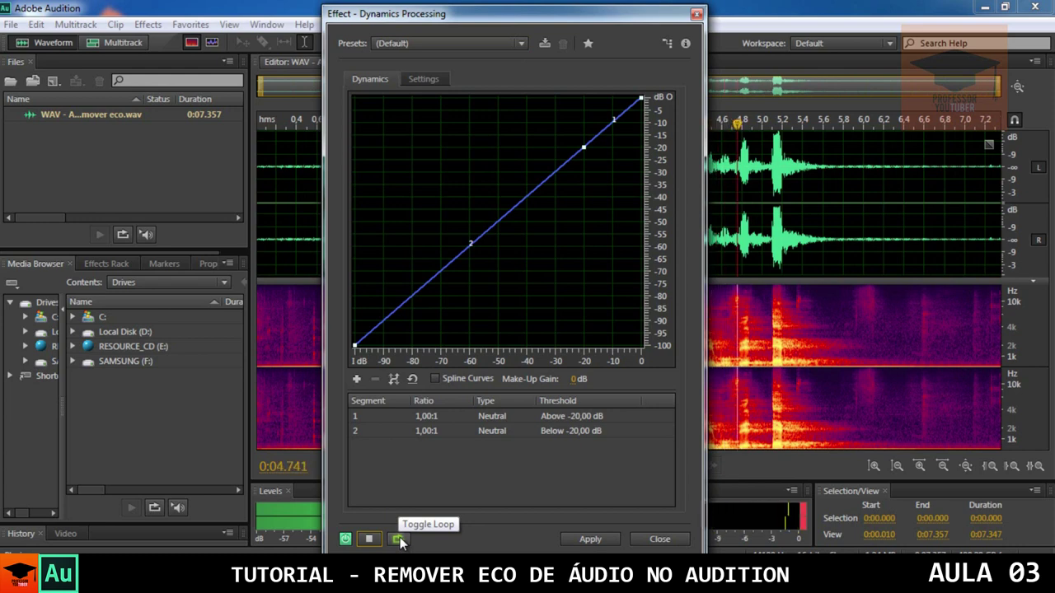
left_click(400, 536)
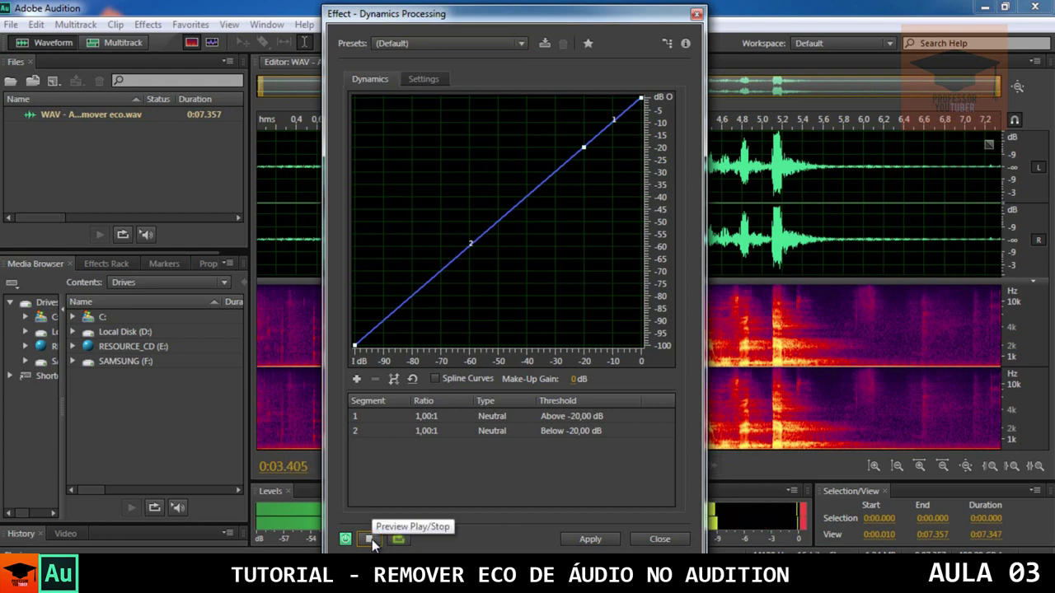
left_click(371, 539)
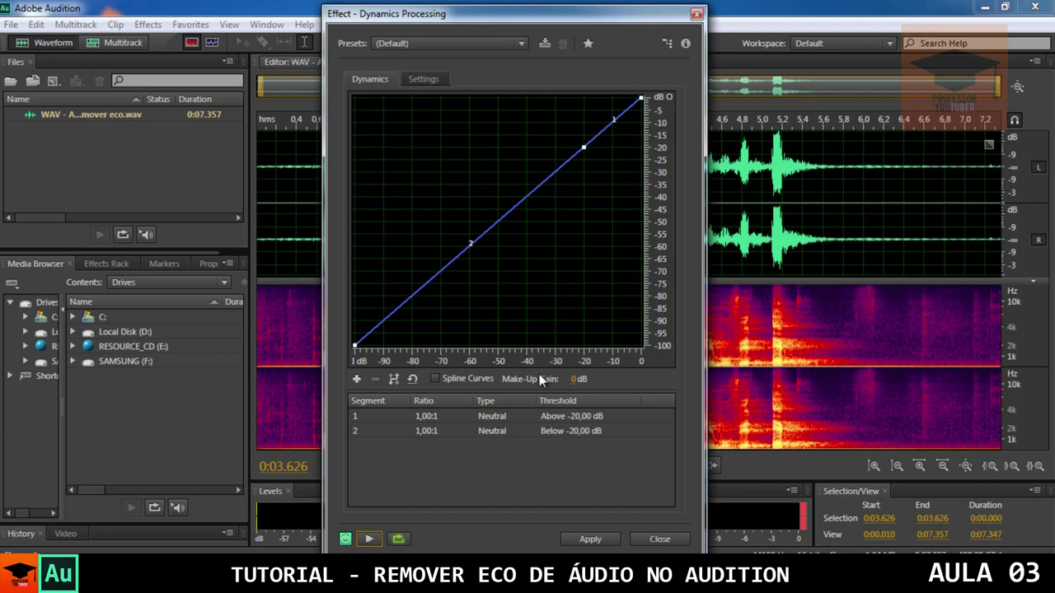
Enable Spline Curves, lowering the curve's 0 dB end point to about -15 dB output and its -20 dB point to about -40 dB
left_click(434, 379)
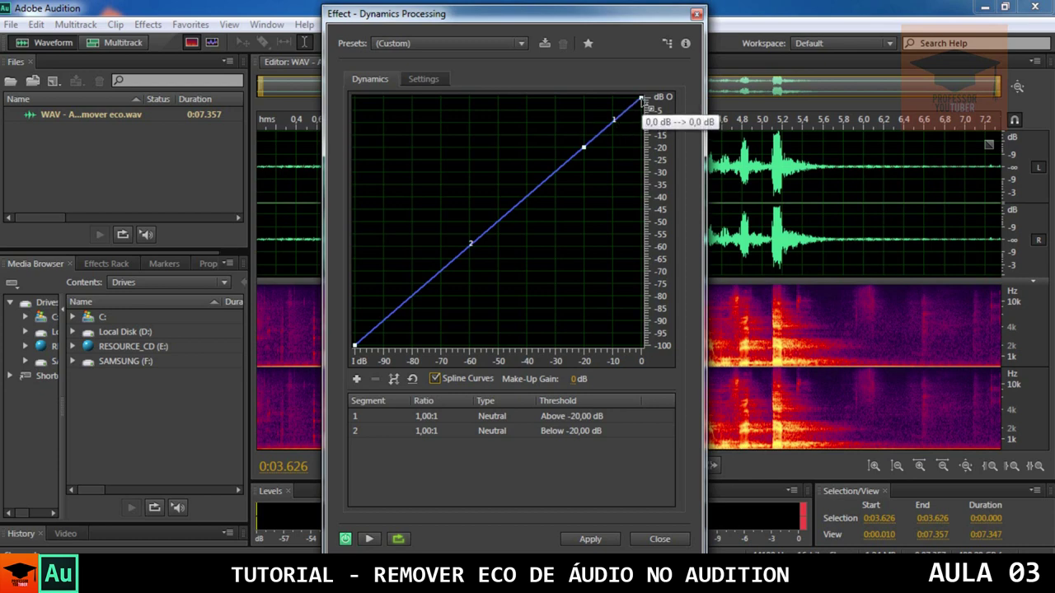
left_click_drag(642, 98, 641, 134)
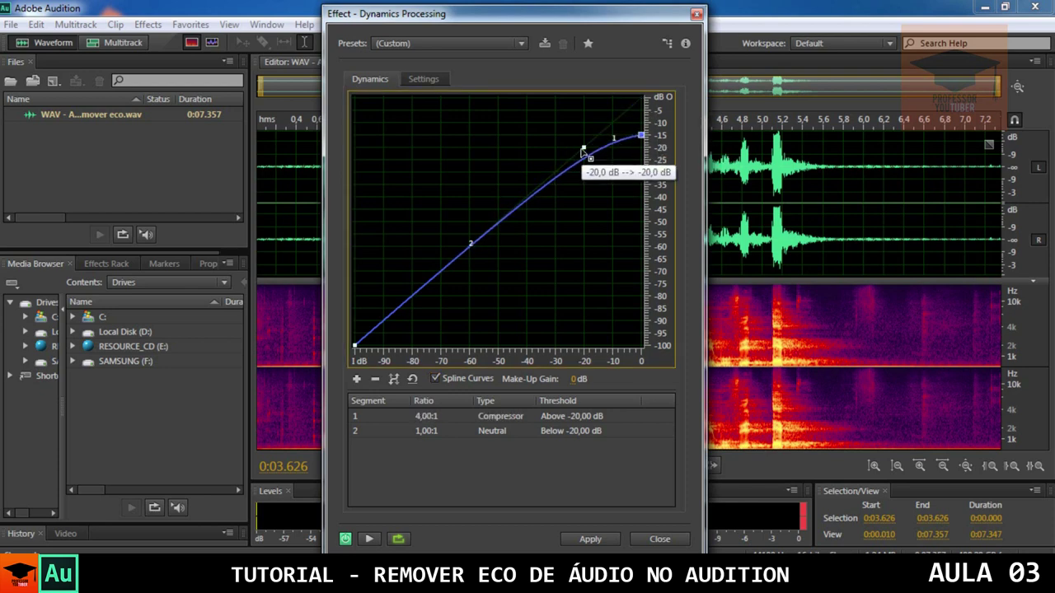
left_click_drag(584, 150, 536, 198)
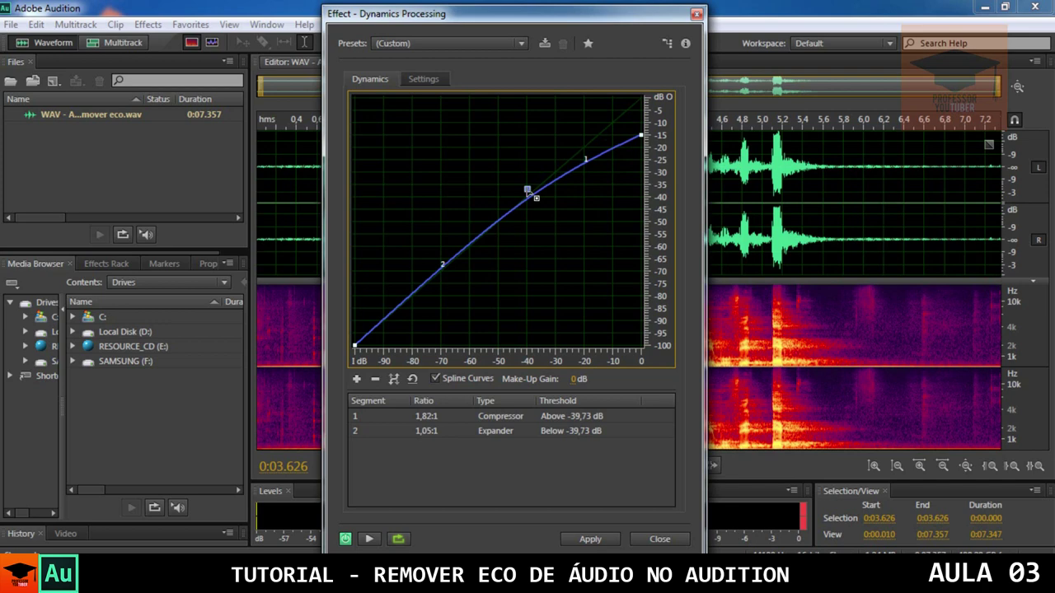
left_click_drag(535, 198, 532, 199)
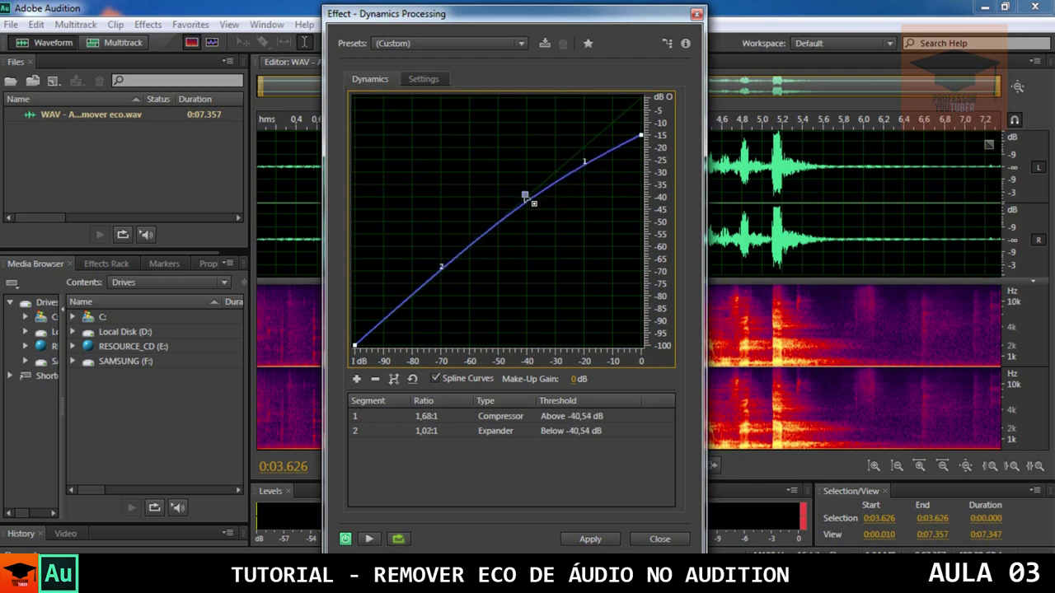
Add a lower curve point at about -41 dB input and -75 dB output, and preview the effect
left_click(447, 272)
left_click_drag(447, 271, 524, 284)
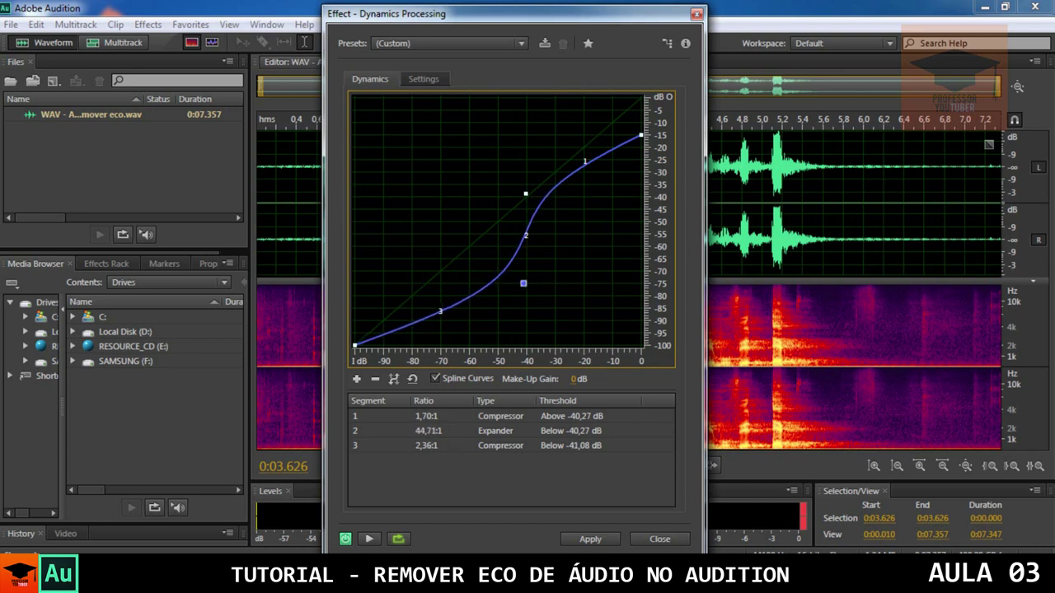
left_click(369, 539)
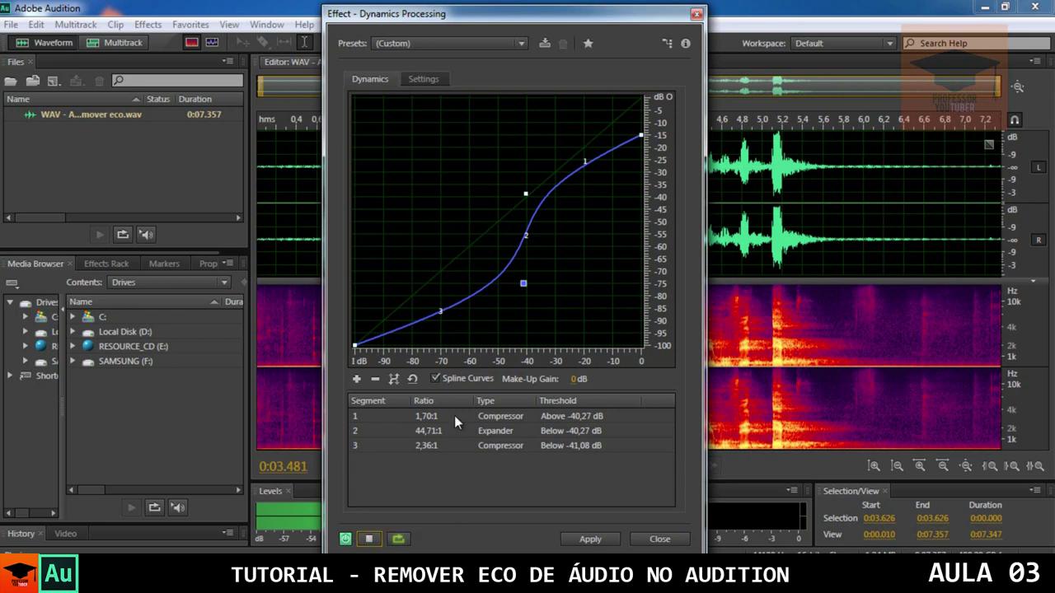
left_click(373, 540)
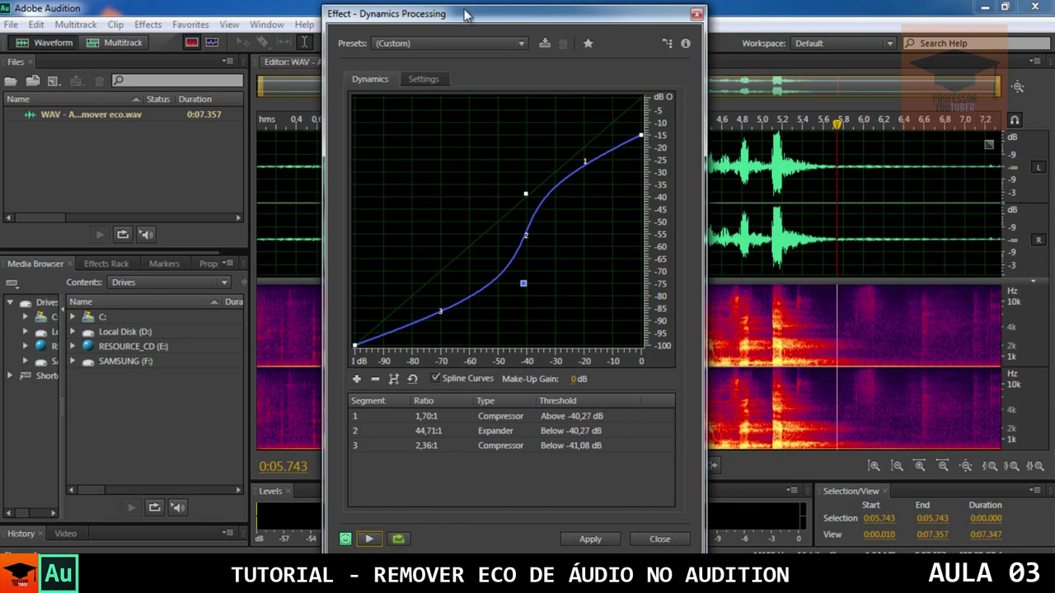
Reshape the curve into four segments with thresholds at about -33, -45 and -48 dB, and start the preview
mouse_move(524, 286)
mouse_move(524, 286)
left_mouse_down()
mouse_move(528, 298)
mouse_move(526, 286)
left_mouse_up()
mouse_move(528, 197)
left_click_drag(528, 198, 547, 191)
left_click(525, 290)
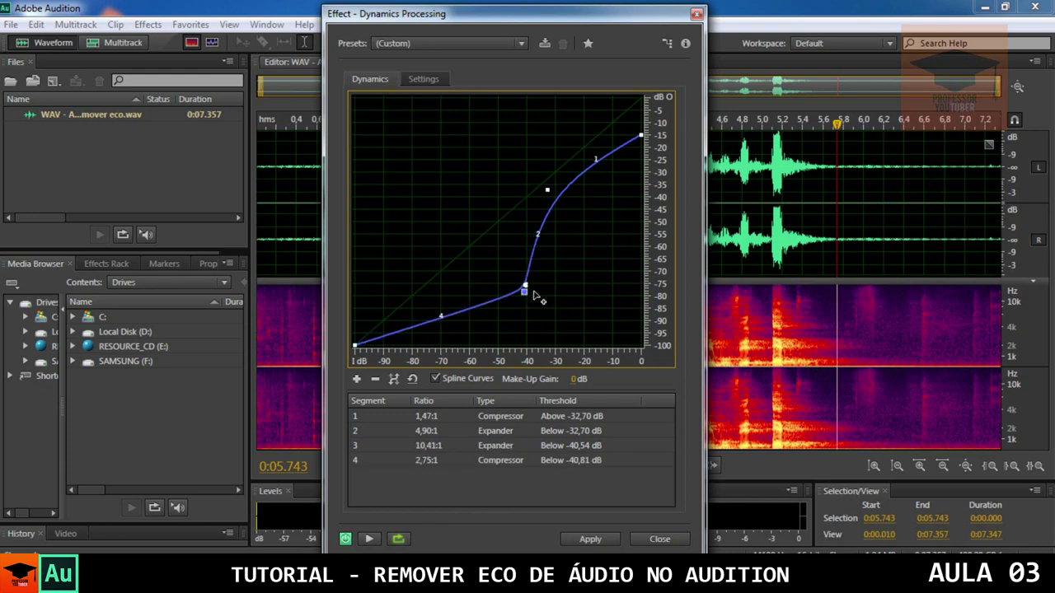
left_click_drag(527, 289, 519, 263)
left_click(377, 539)
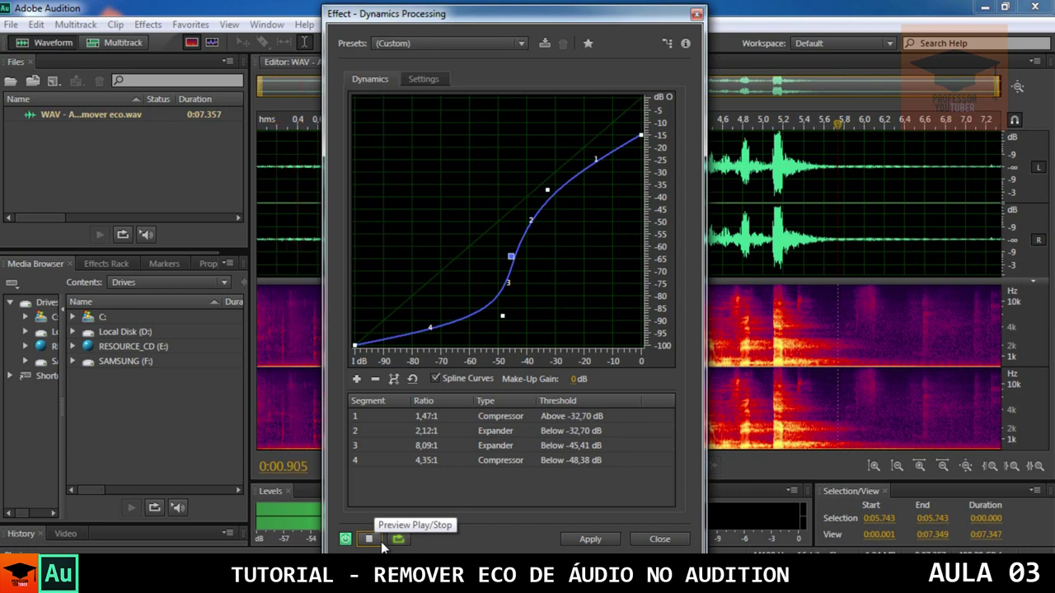
Move the -45 dB threshold point to about -33 dB and the upper threshold point to about -26 dB while previewing
left_click(521, 267)
left_click_drag(515, 262, 548, 267)
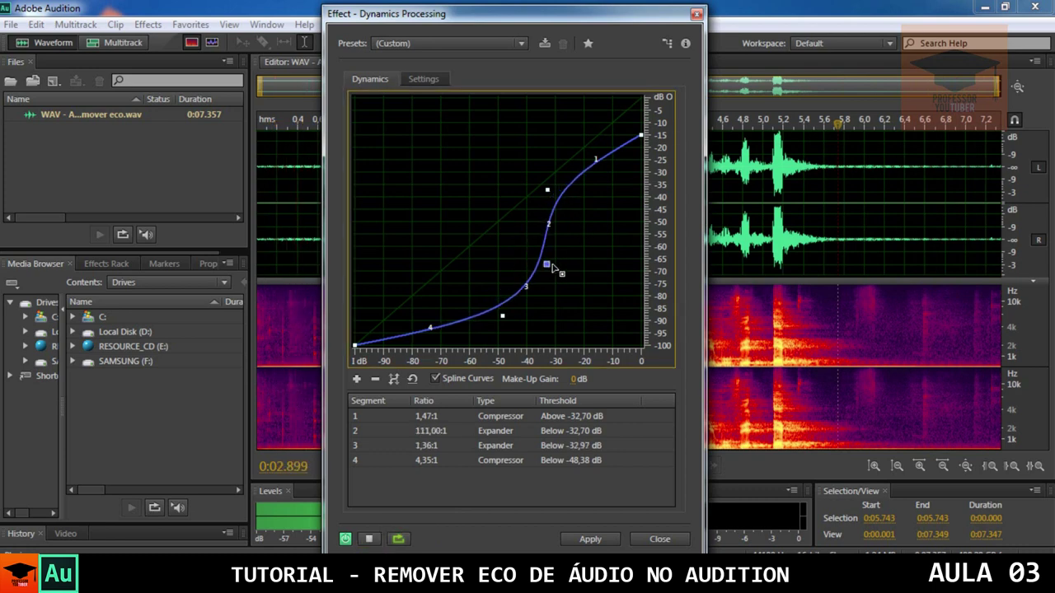
left_click_drag(548, 192, 566, 203)
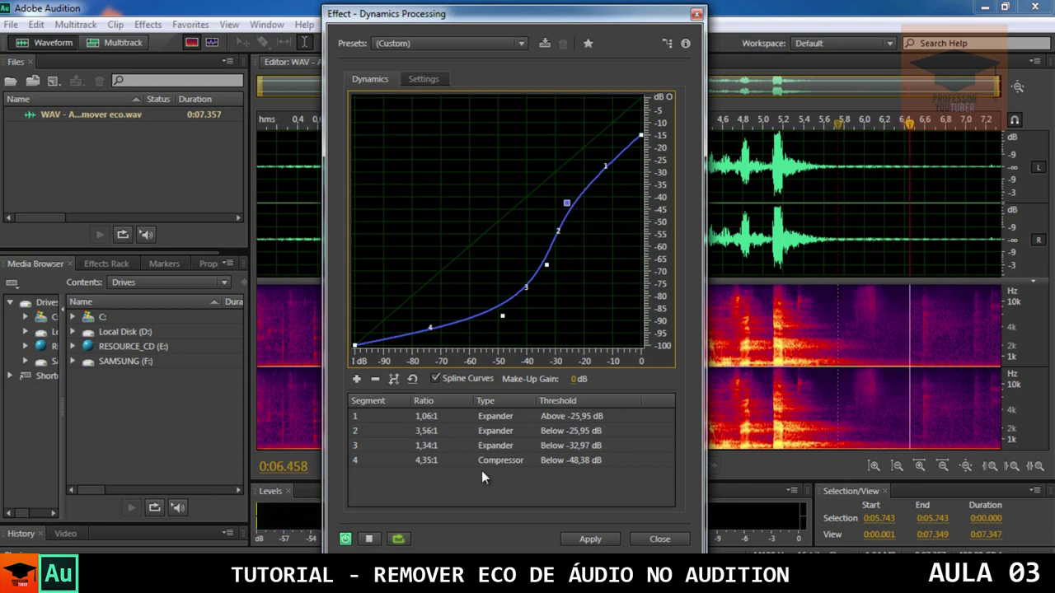
left_click(372, 537)
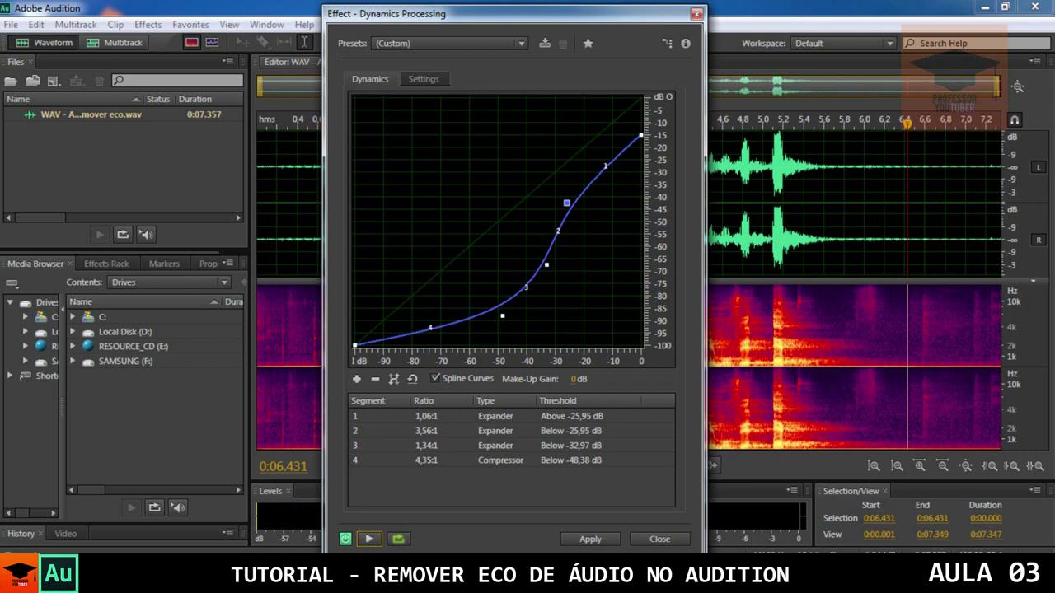
Bypass the Dynamics Processing effect and preview the original audio for comparison
left_click(345, 541)
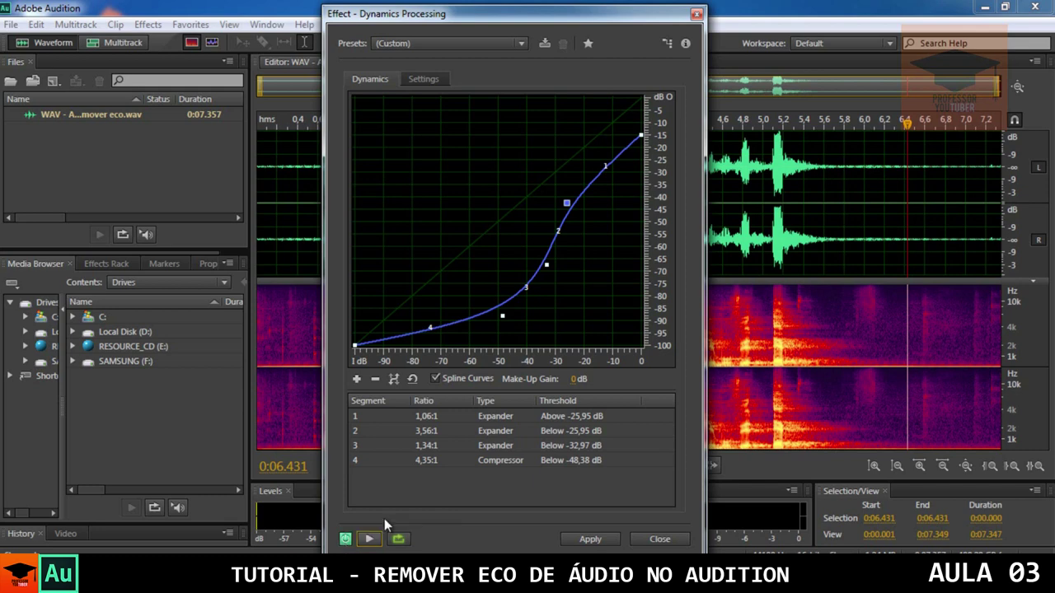
left_click(346, 541)
left_click(346, 541)
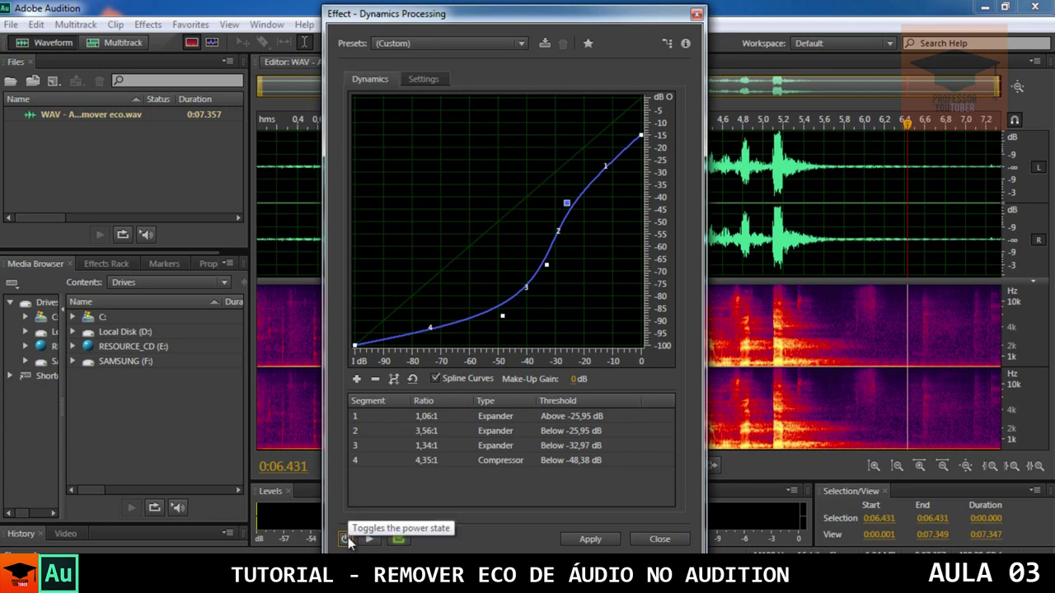
left_click(371, 539)
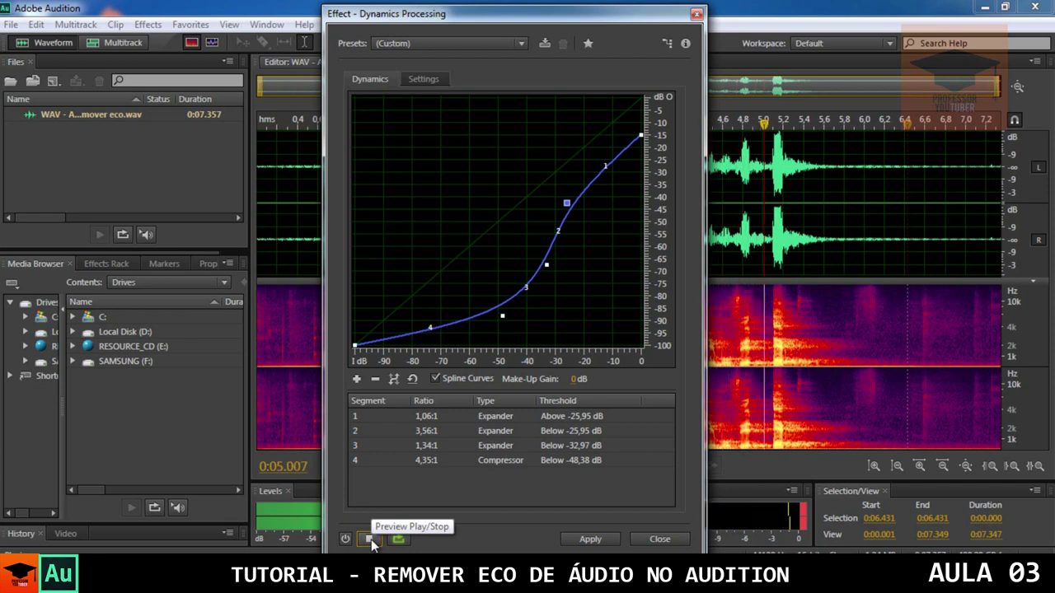
left_click(371, 539)
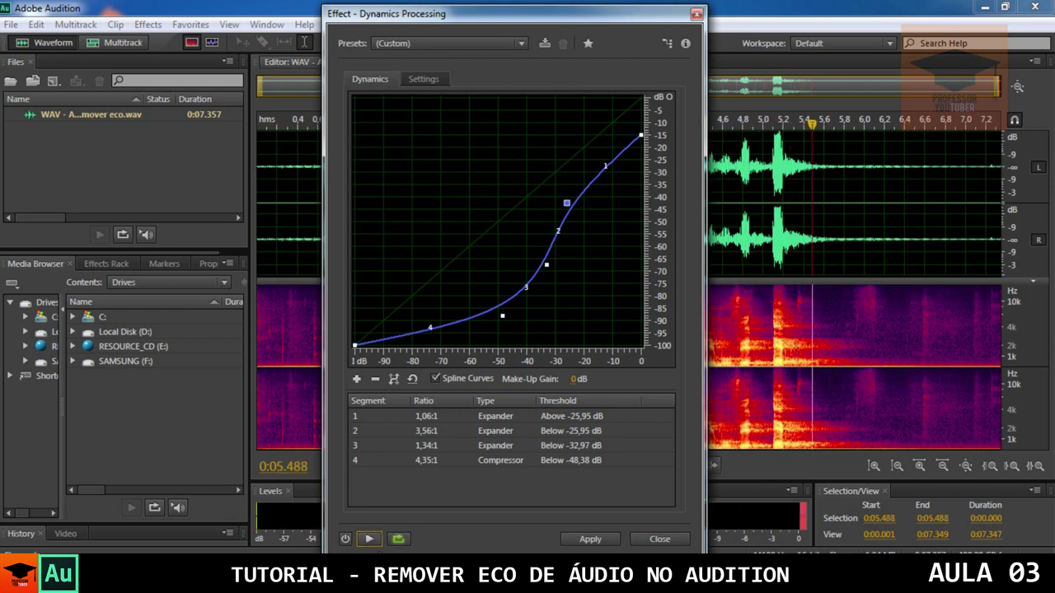
Re-enable the Dynamics Processing effect and preview the processed audio
left_click(344, 539)
left_click(369, 540)
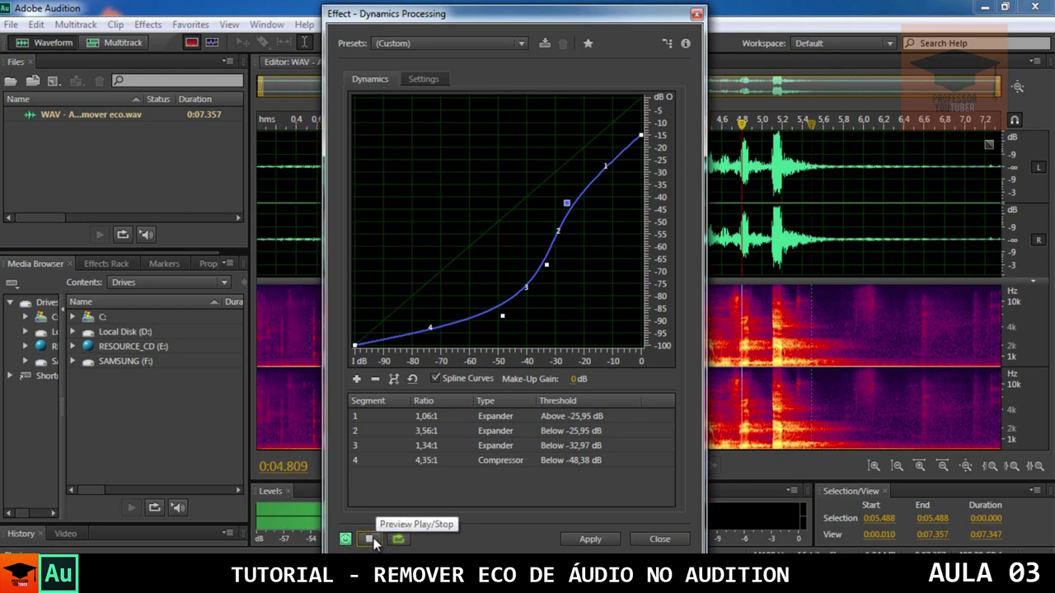
left_click(370, 540)
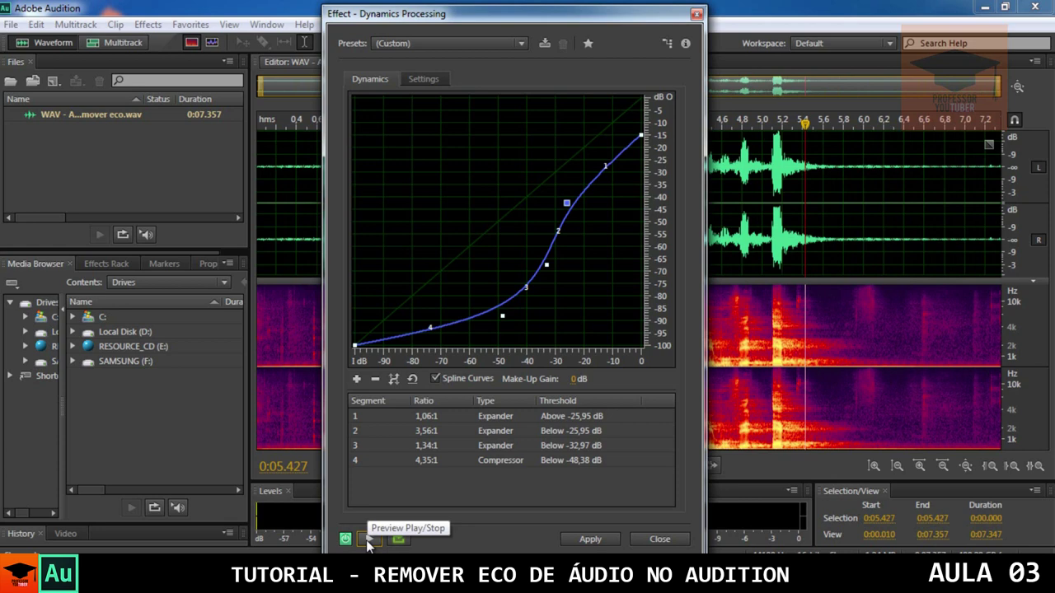
Raise the Gain Processor's output gain to 5 dB, previewing the processed audio while adjusting it
left_click(437, 81)
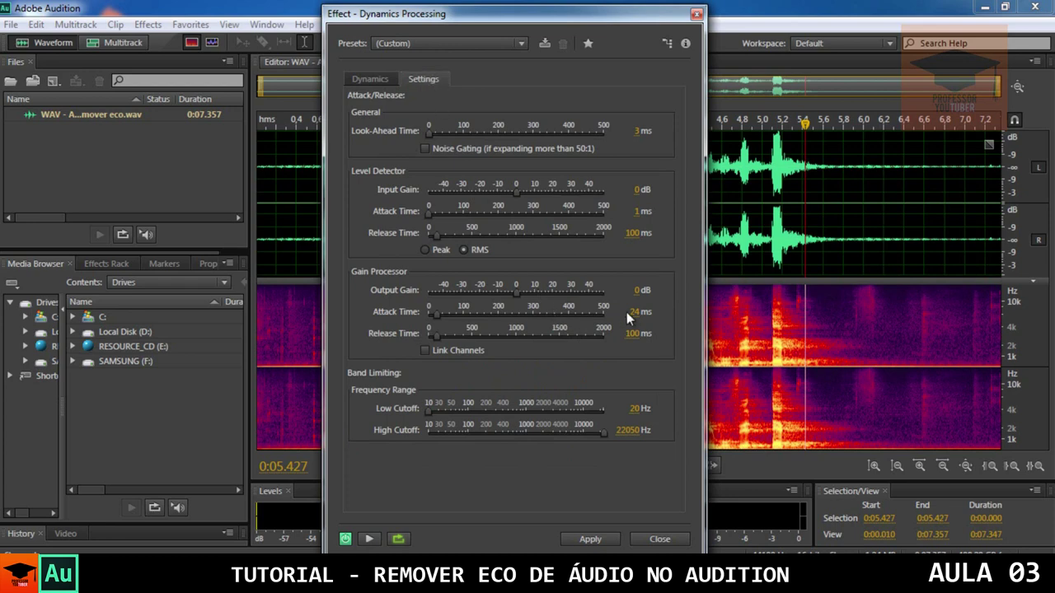
left_click_drag(637, 288, 646, 294)
left_click(368, 539)
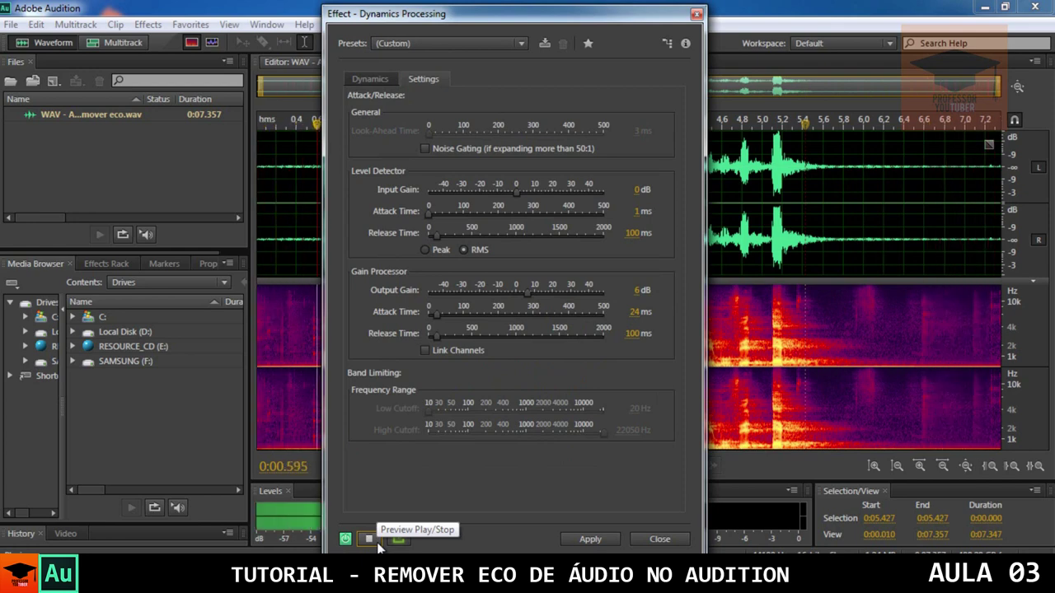
mouse_move(637, 290)
left_mouse_down()
mouse_move(647, 290)
mouse_move(637, 290)
left_mouse_up()
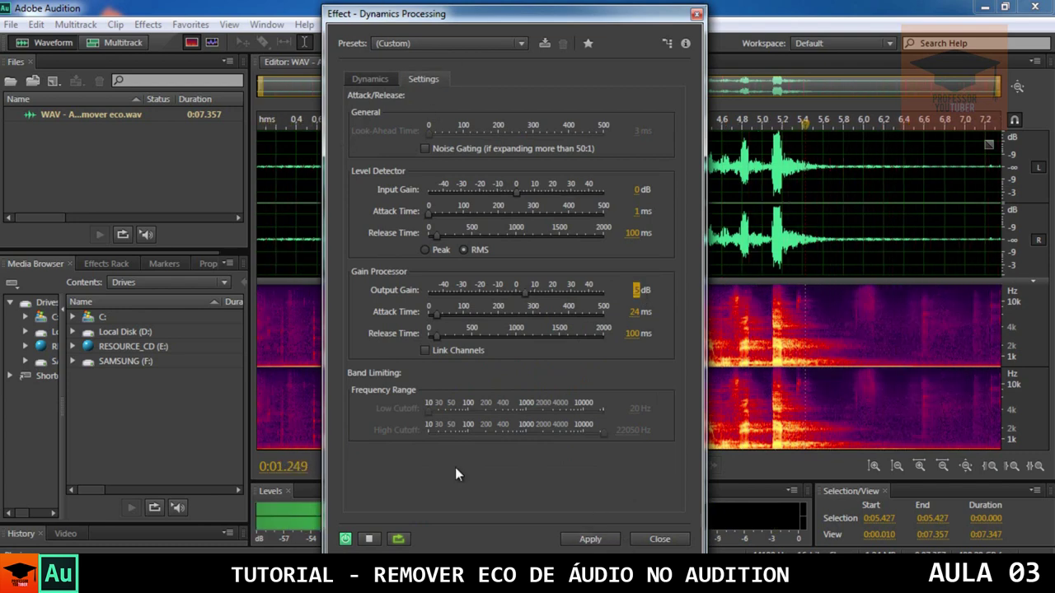
left_click(370, 539)
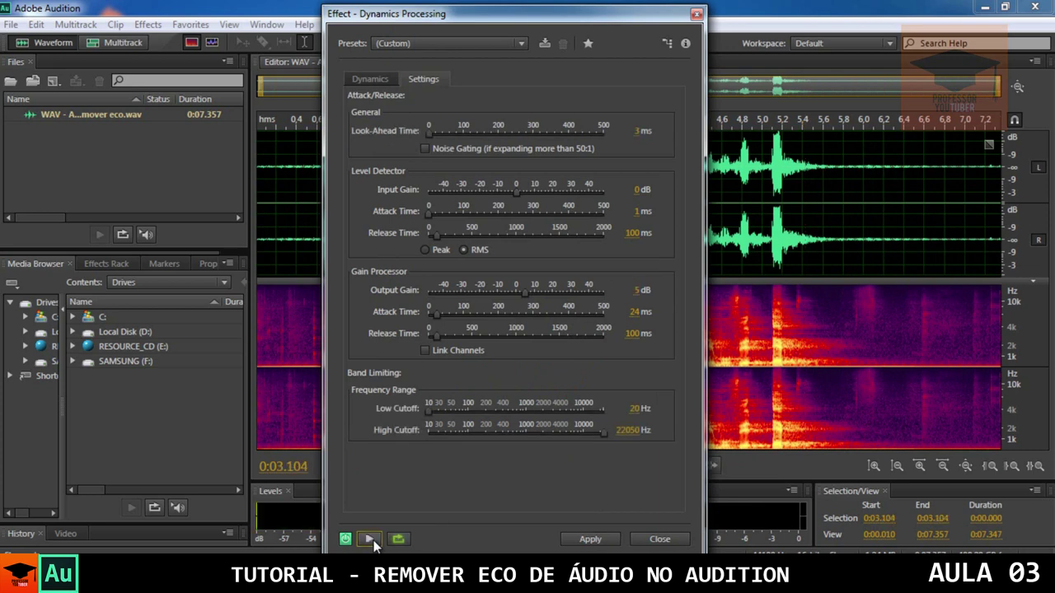
Preview the original audio with the effect bypassed, and compare it with the re-enabled effect from about 1.87 s
left_click(345, 540)
left_click(368, 539)
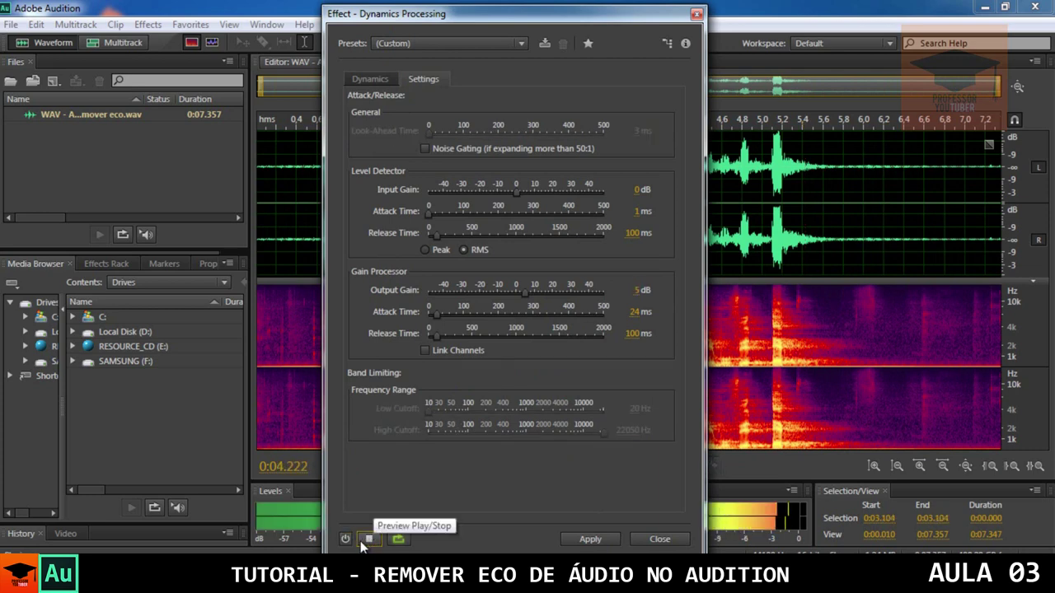
left_click(367, 539)
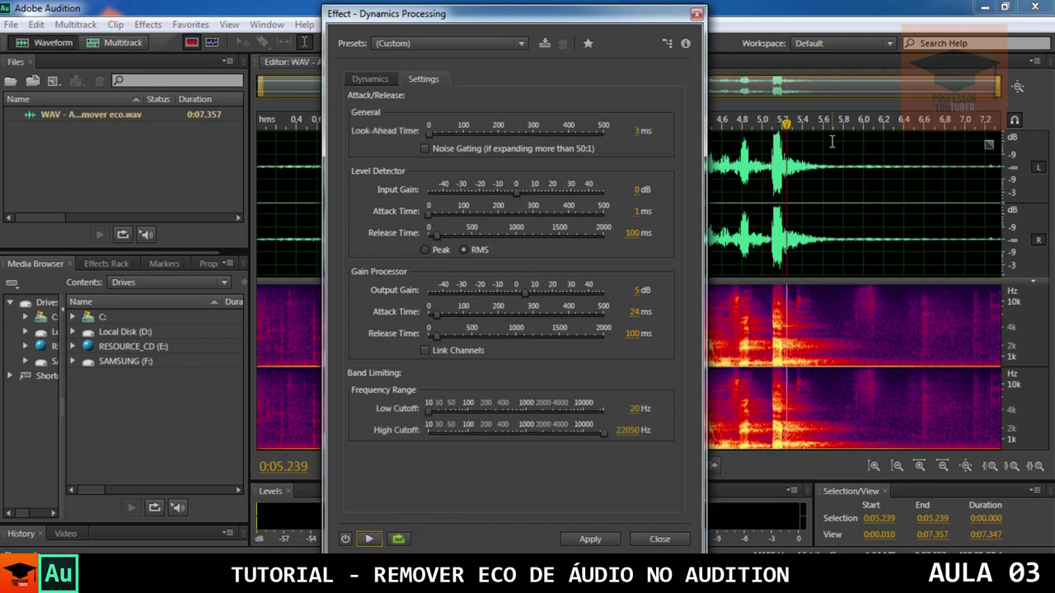
left_click_drag(787, 123, 444, 131)
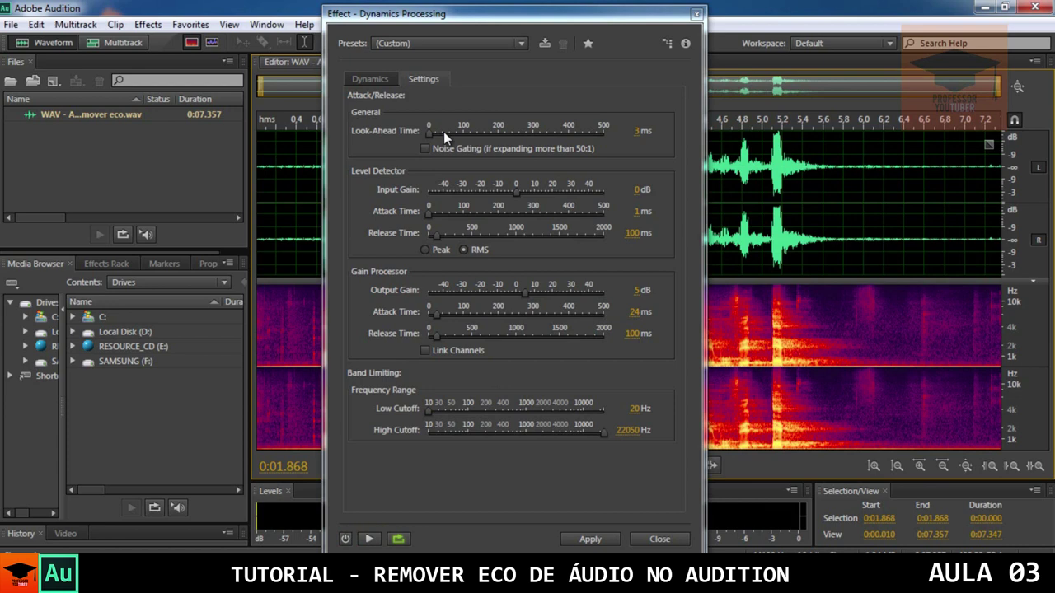
left_click(368, 539)
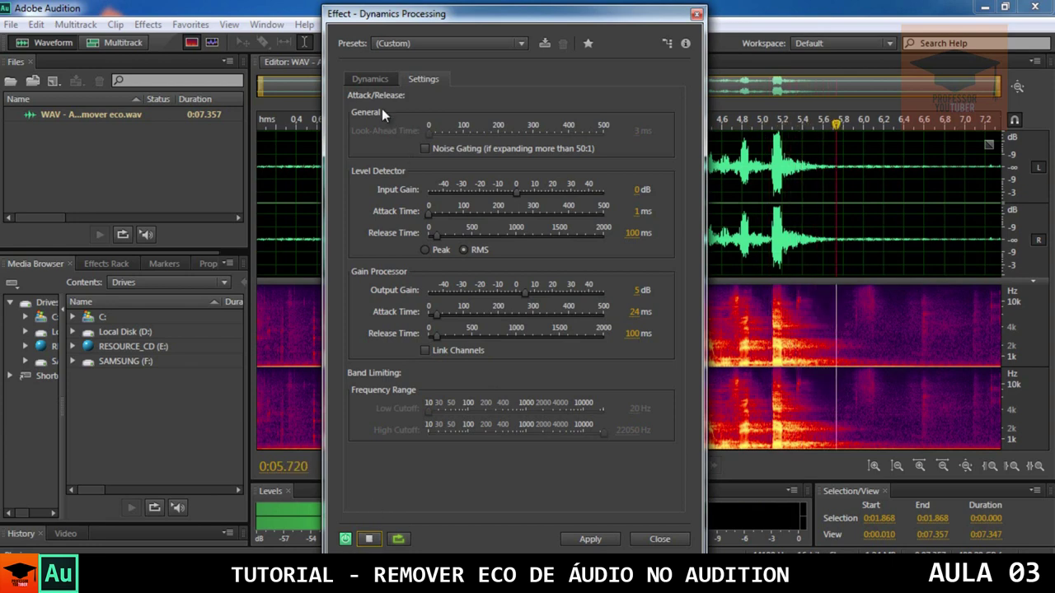
Move the curve's uppermost threshold point to about -23 dB input and -48.8 dB output, and apply the effect to the recording
left_click(362, 80)
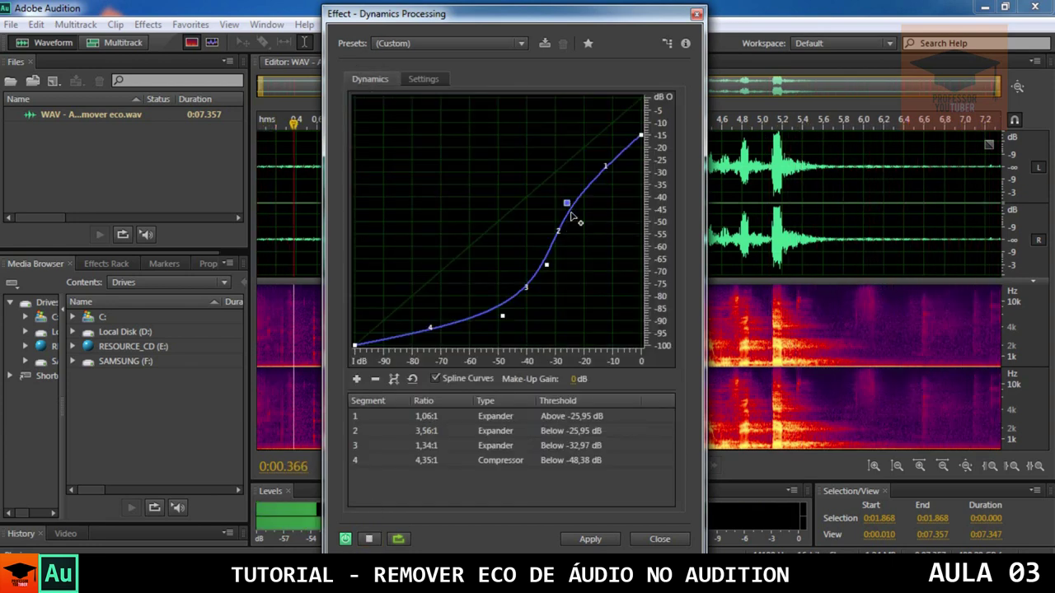
left_click_drag(568, 204, 576, 223)
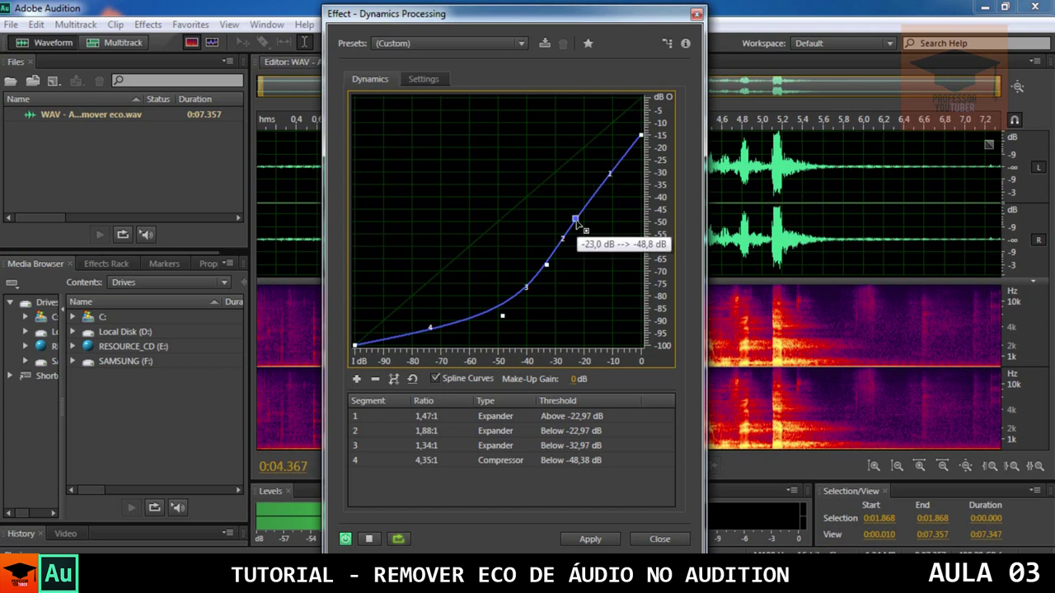
left_click(368, 538)
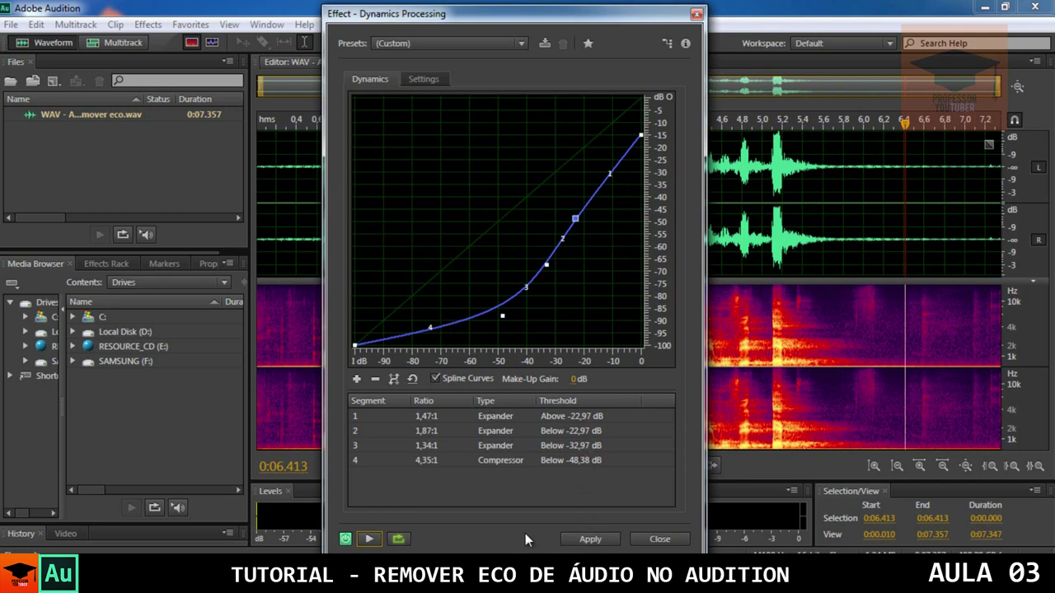
left_click(590, 539)
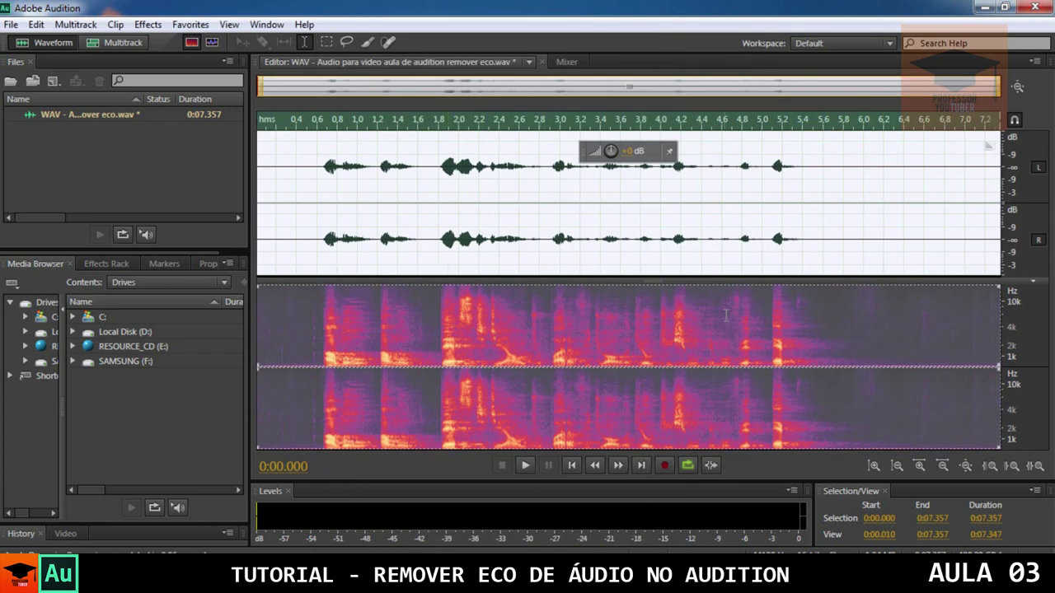
Play the processed recording from the start and inspect its first 2.8 seconds up close in the waveform
left_click(525, 465)
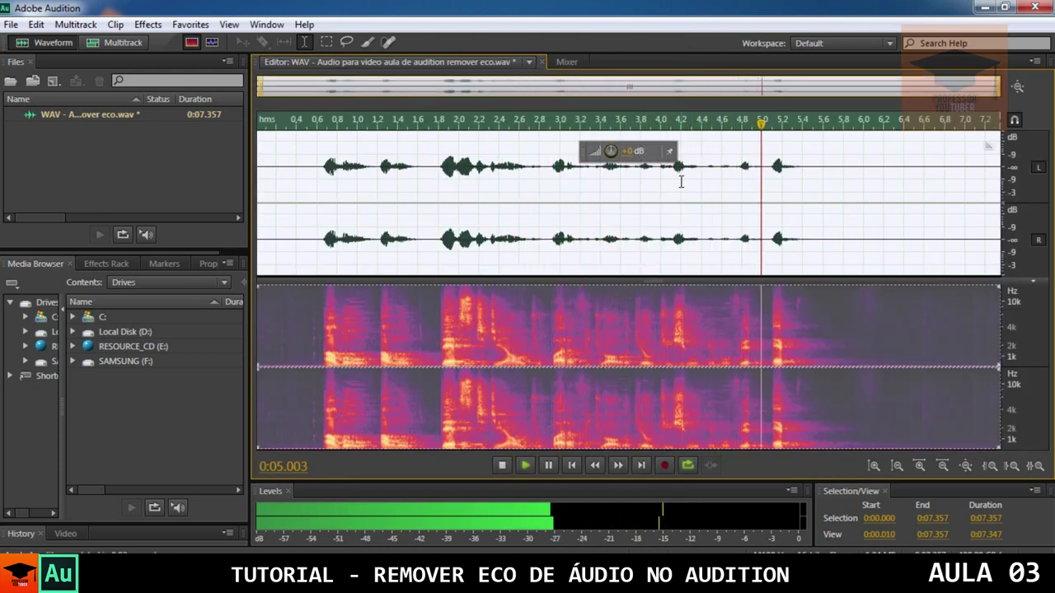
key("space")
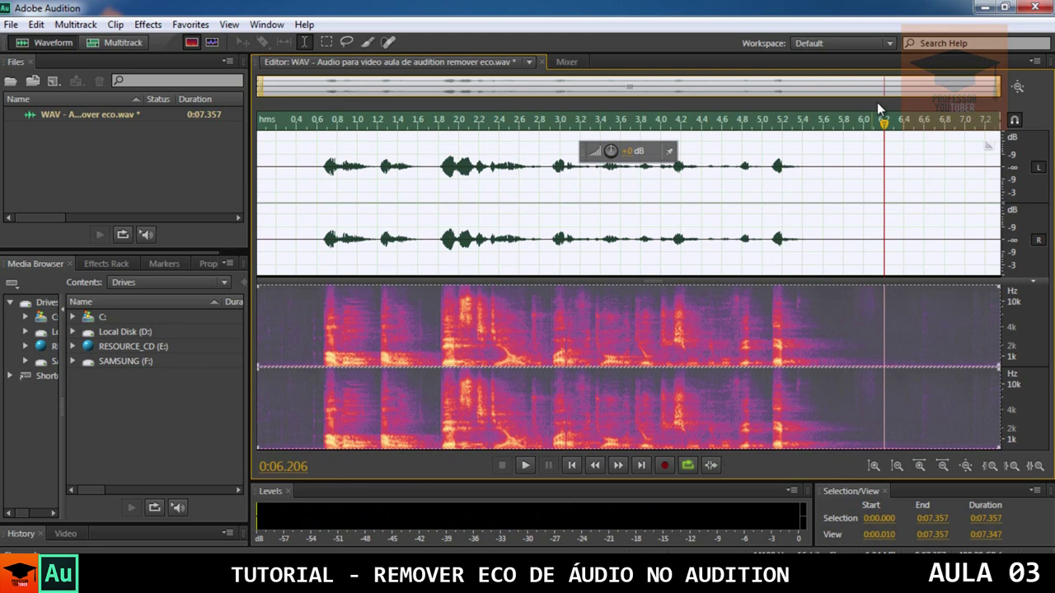
left_click_drag(998, 87, 539, 106)
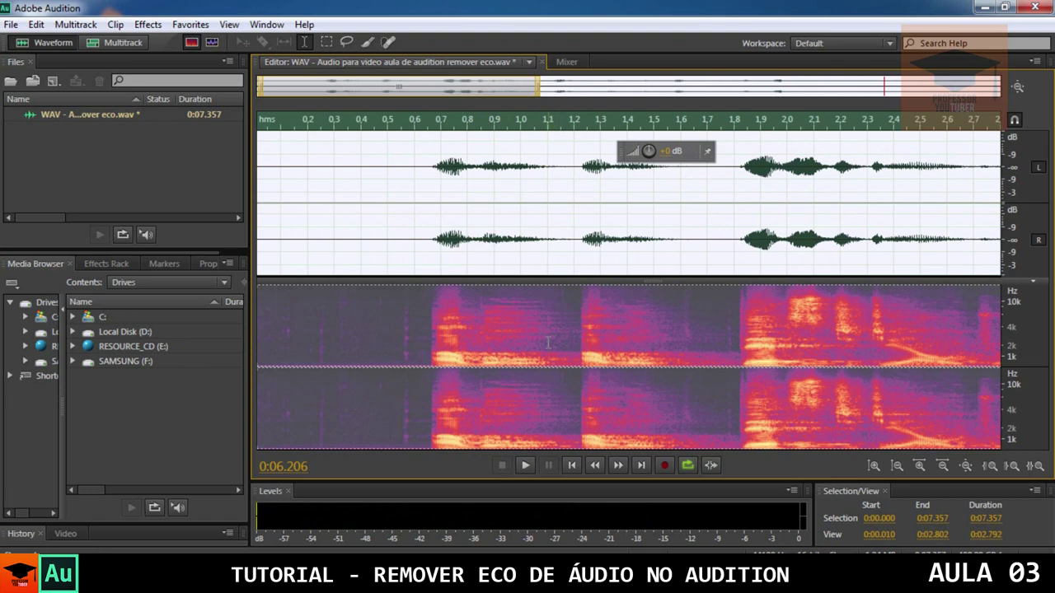
left_click_drag(539, 92, 997, 88)
Play the processed recording from about 1.6 s, and return the playhead to about 0.6 s after stopping
left_click_drag(884, 122, 419, 144)
key("space")
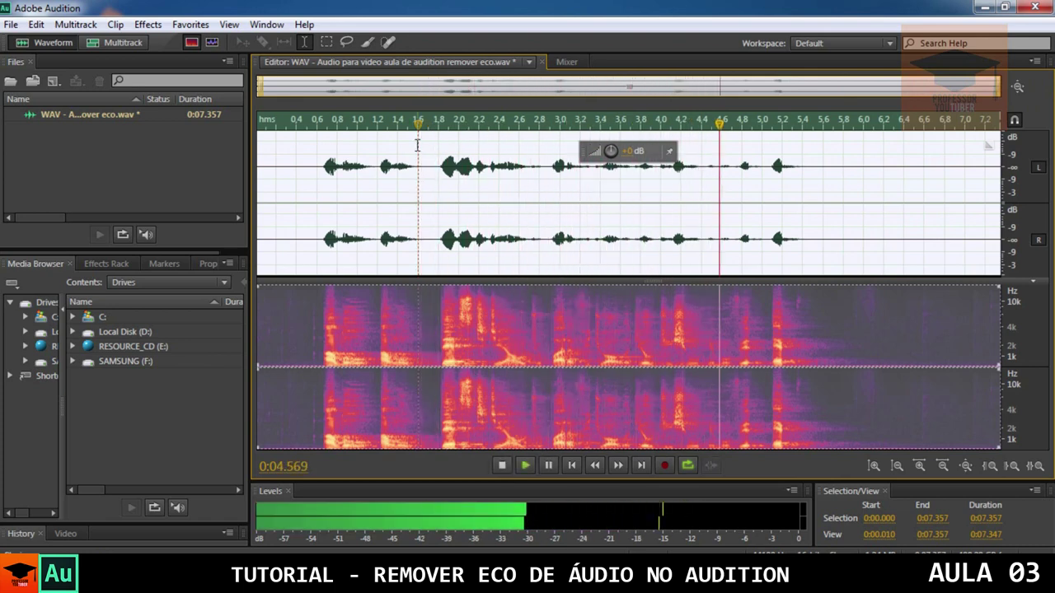
key("space")
left_click_drag(804, 134, 318, 142)
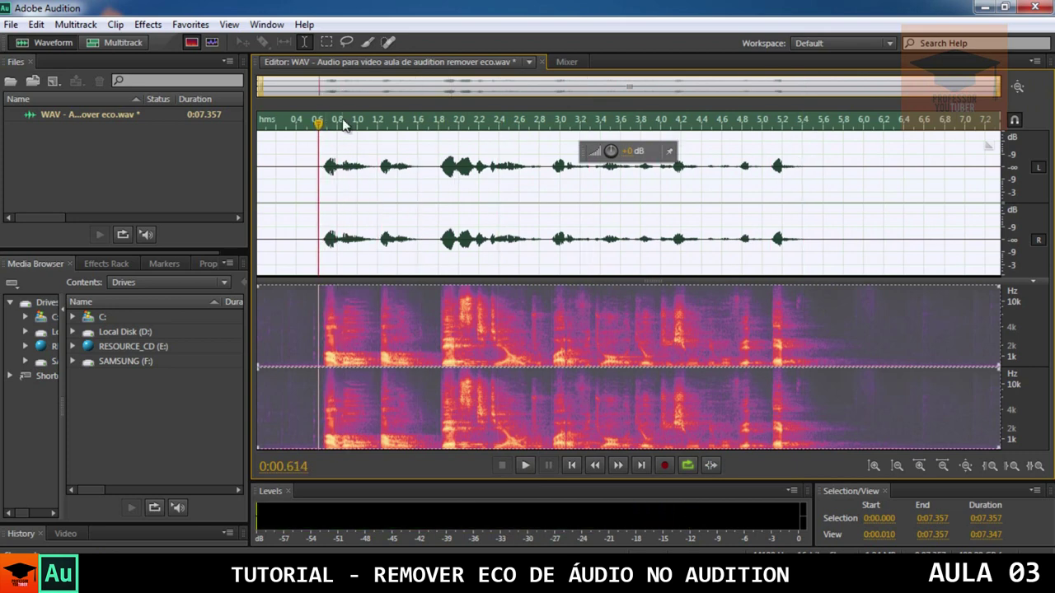